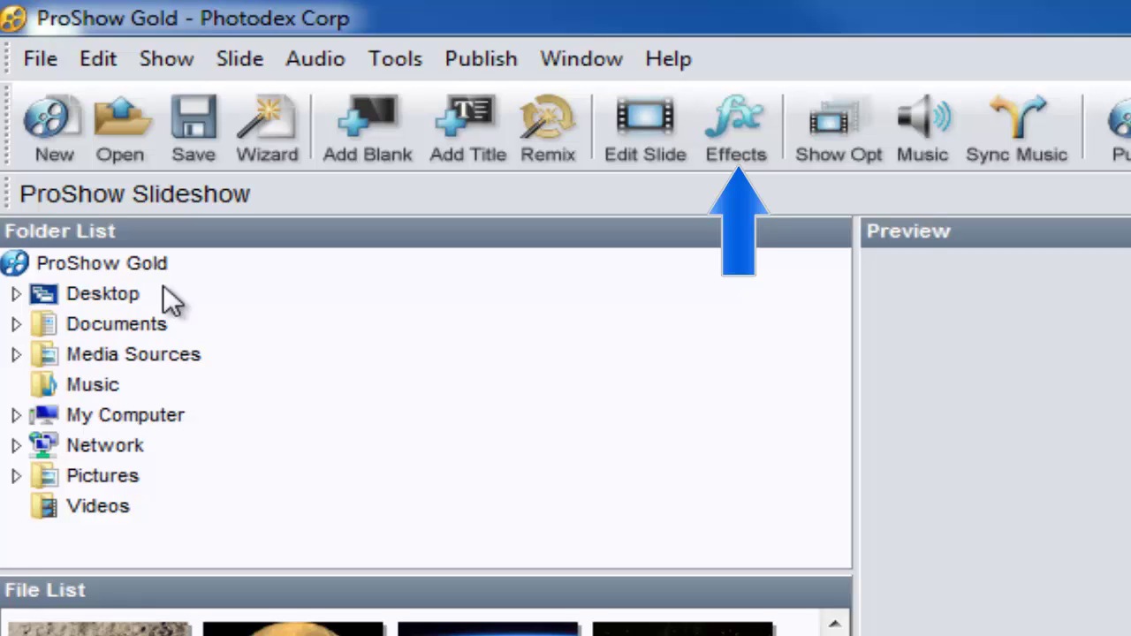
Step: Browse the Effects themes list and select Classic Dark as the base theme
left_click(731, 130)
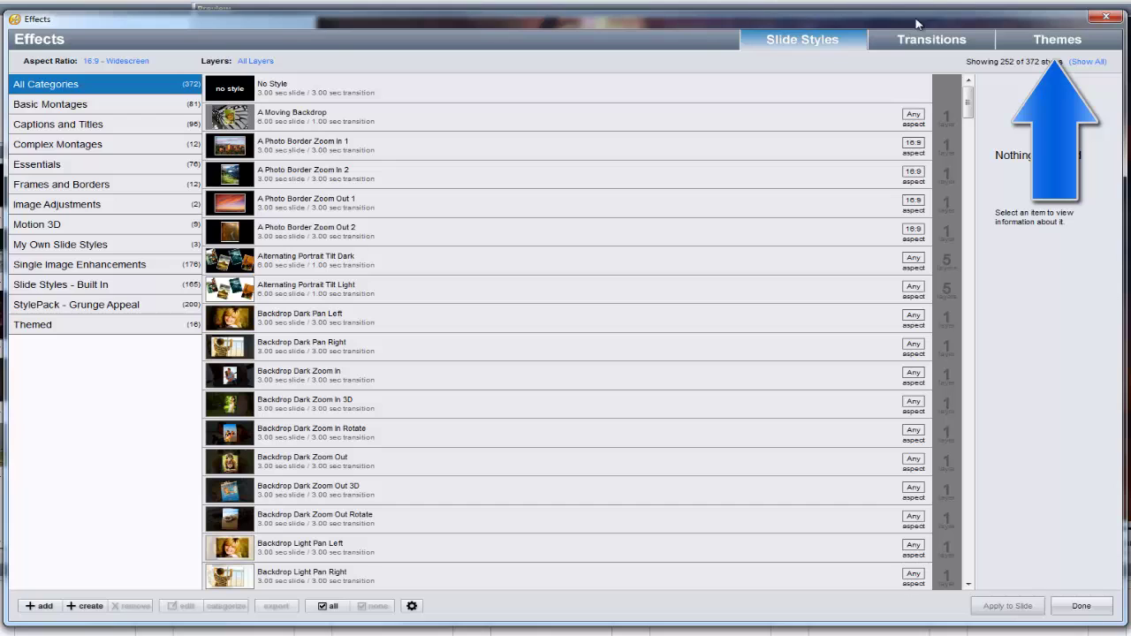
left_click(1056, 47)
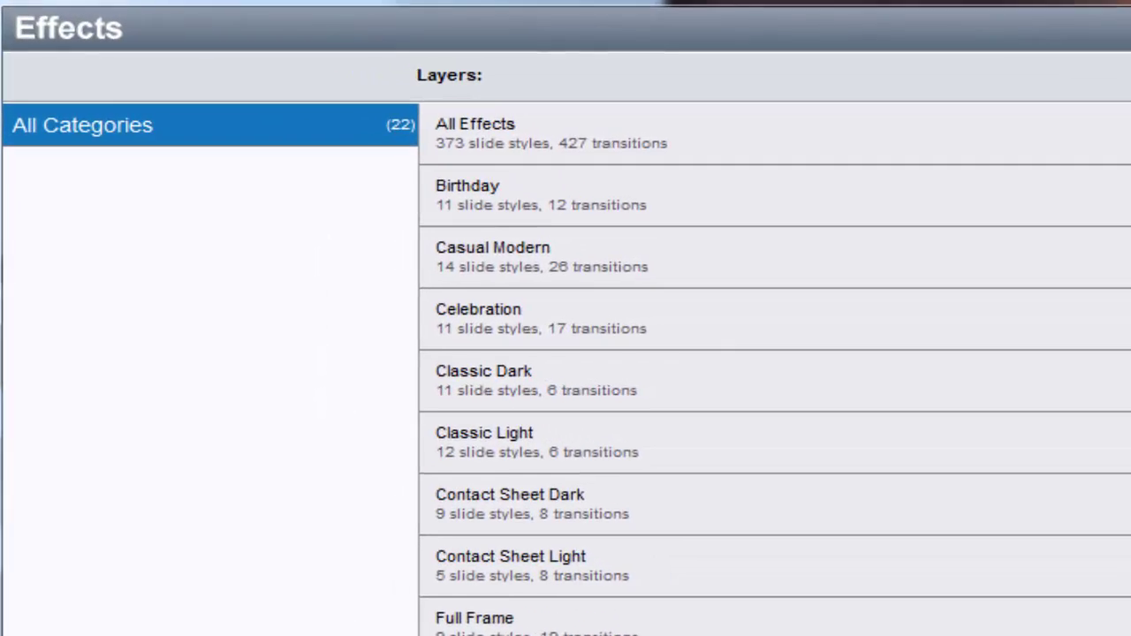
left_click(798, 144)
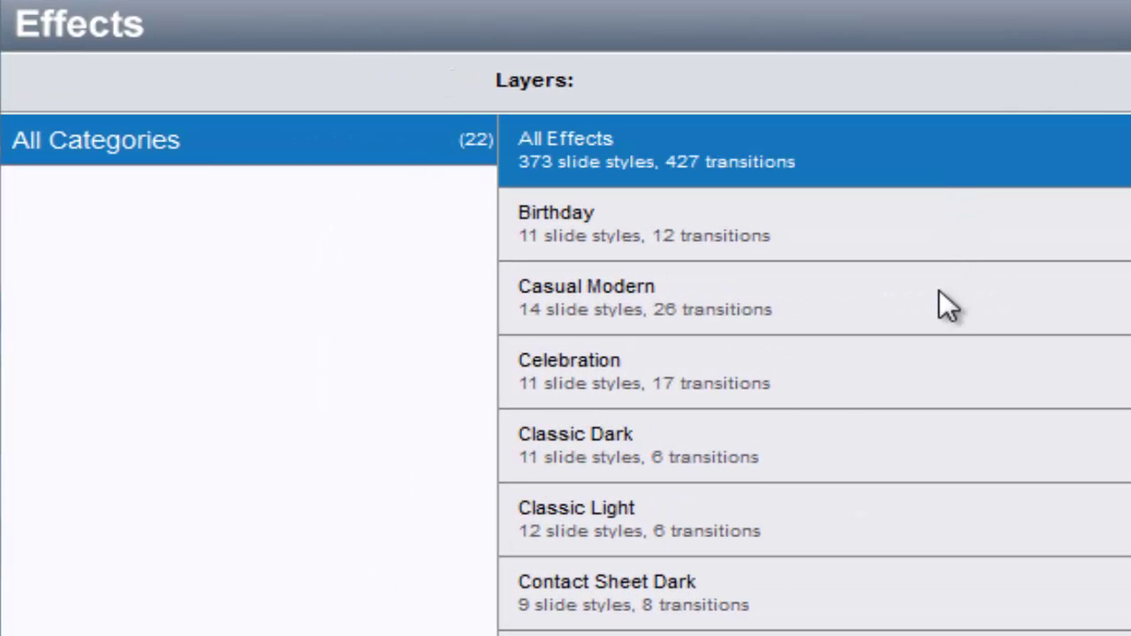
left_click(944, 325)
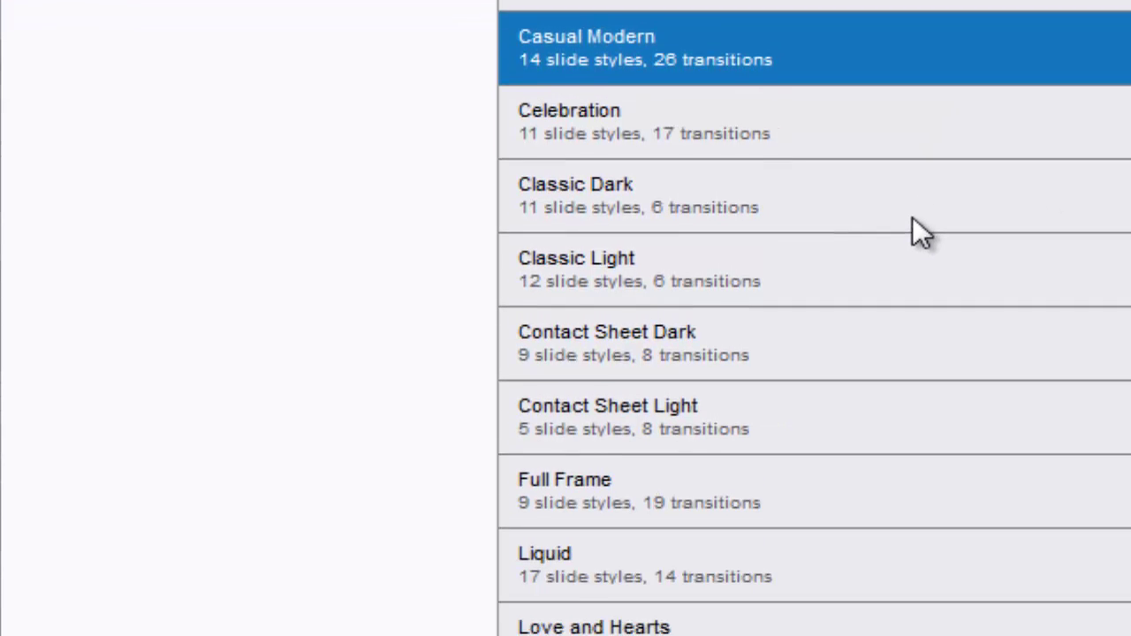
left_click(913, 468)
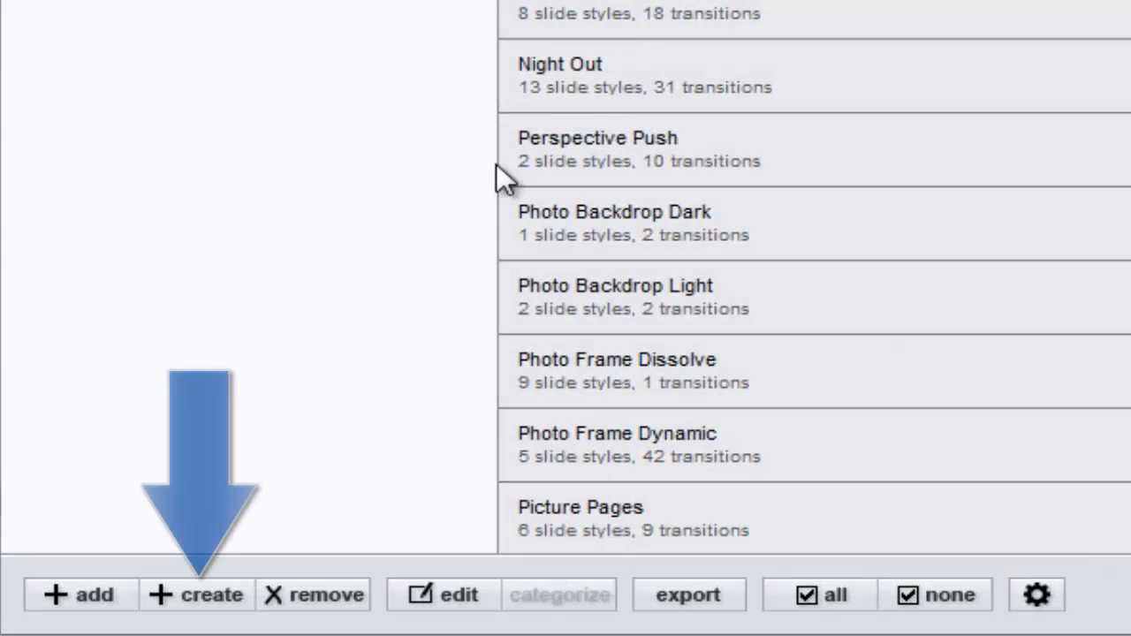
Step: Create a new theme named 'Space Theme' based on Classic Dark's effects
left_click(212, 610)
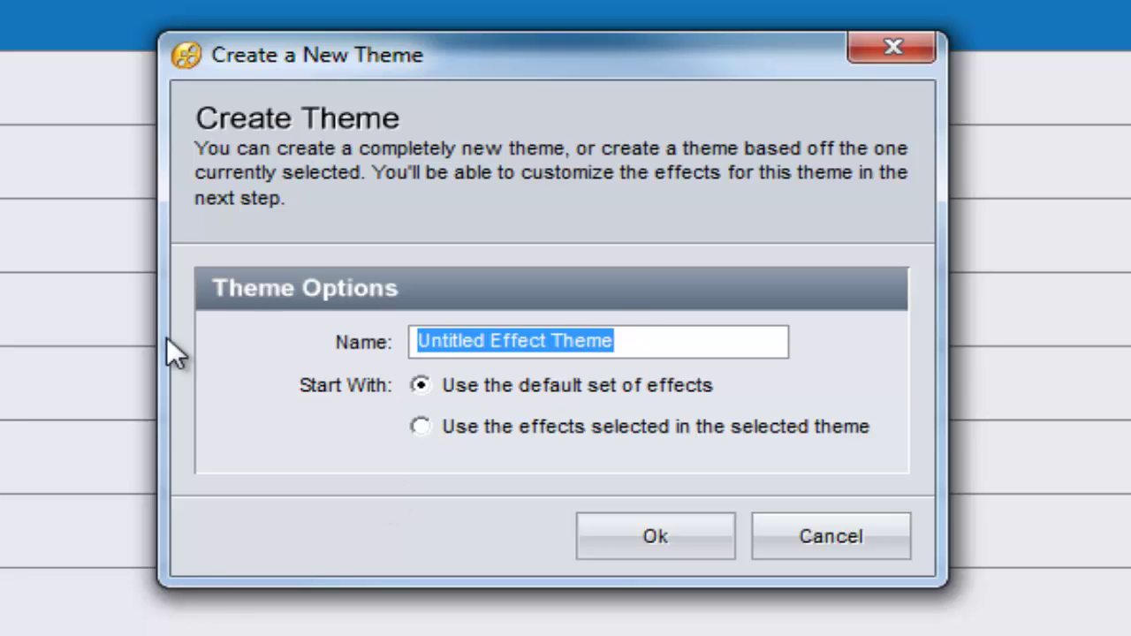
type("Space Theme")
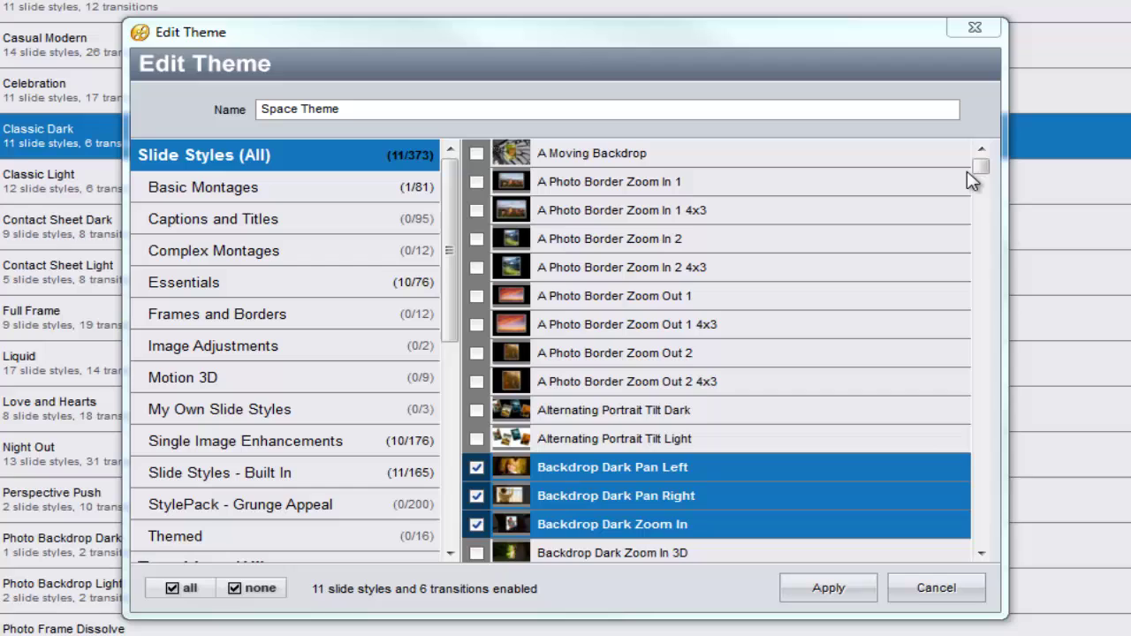
left_click_drag(981, 170, 983, 188)
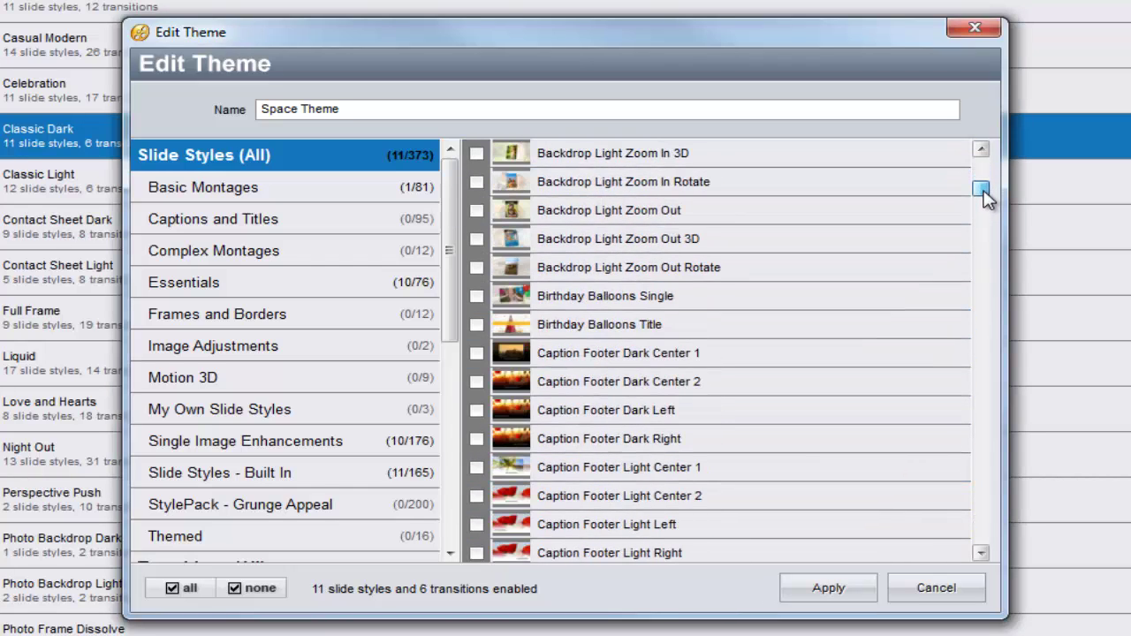
left_click(477, 239)
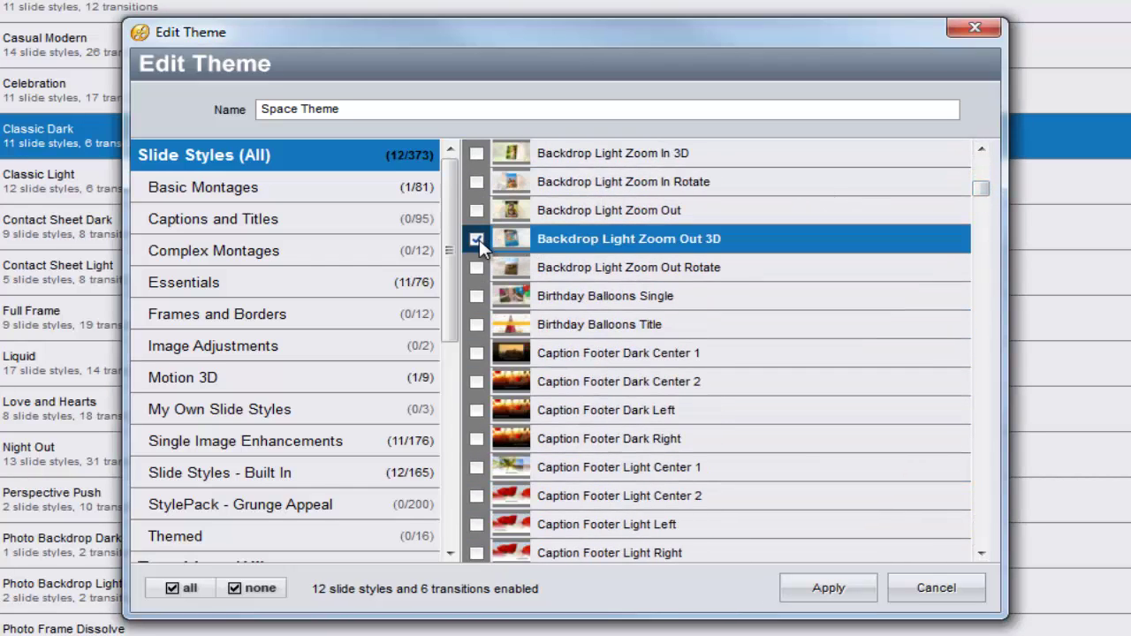
left_click(476, 354)
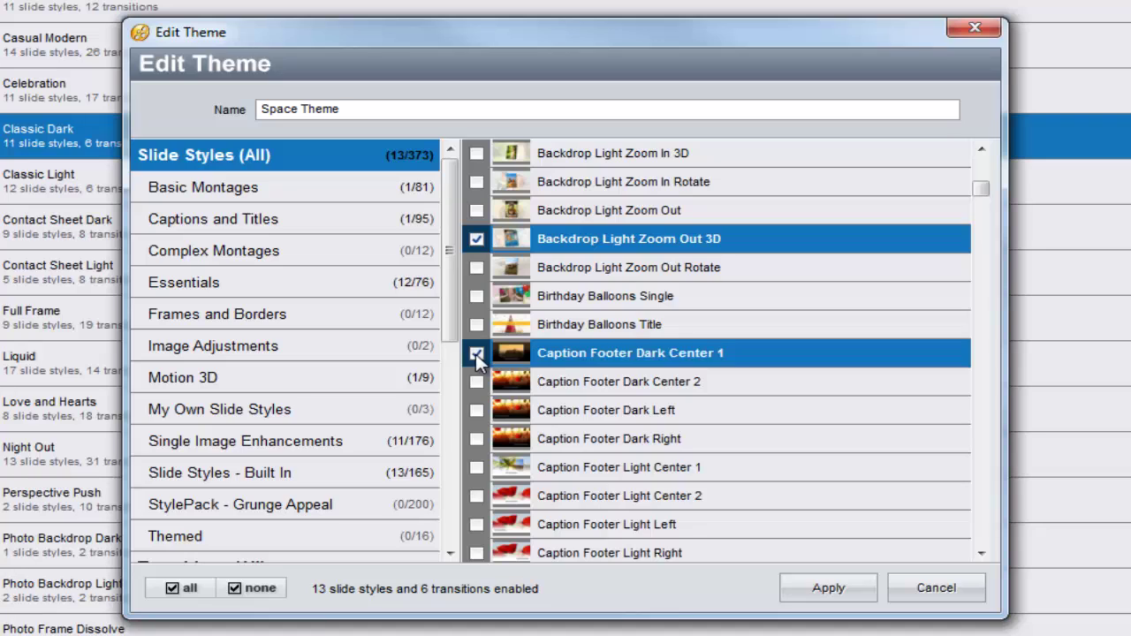
left_click(476, 440)
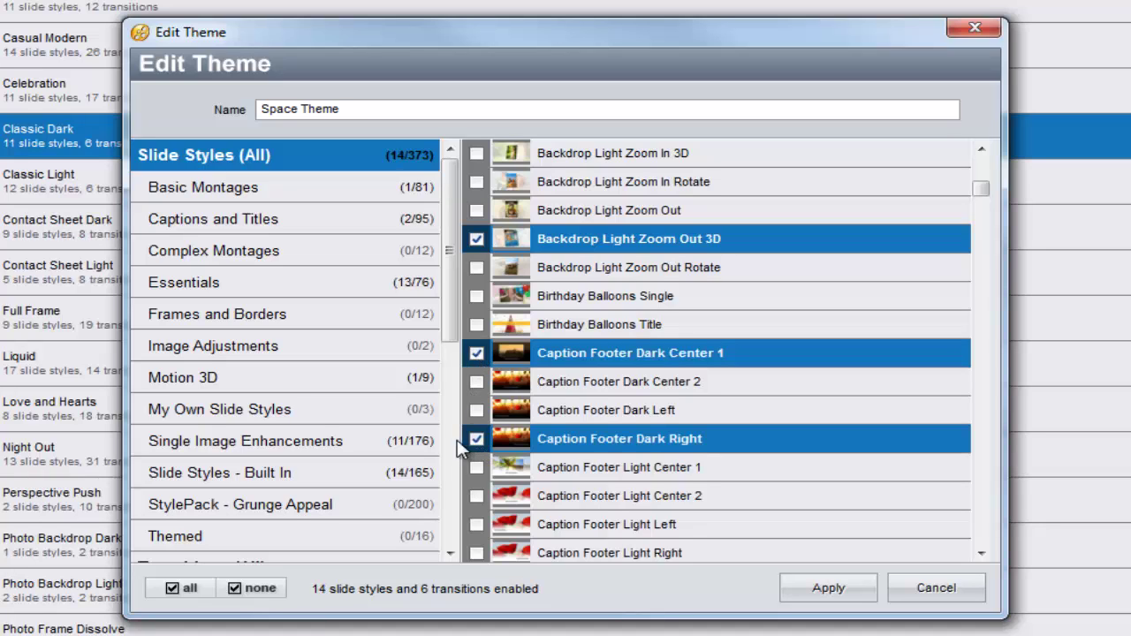
left_click(478, 352)
left_click(476, 238)
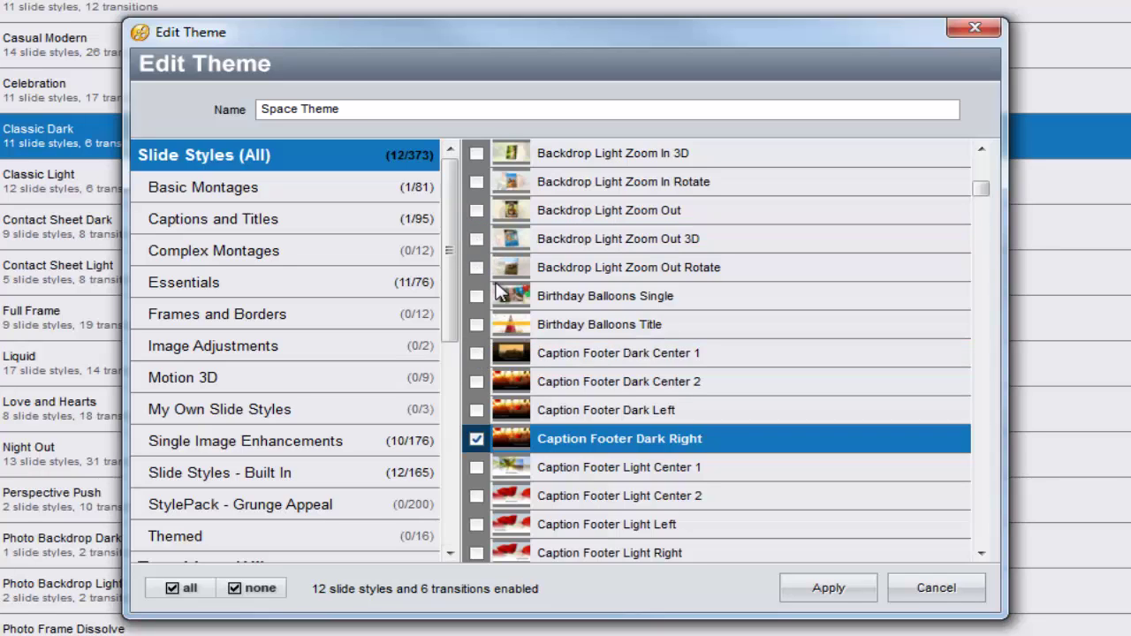
left_click(477, 438)
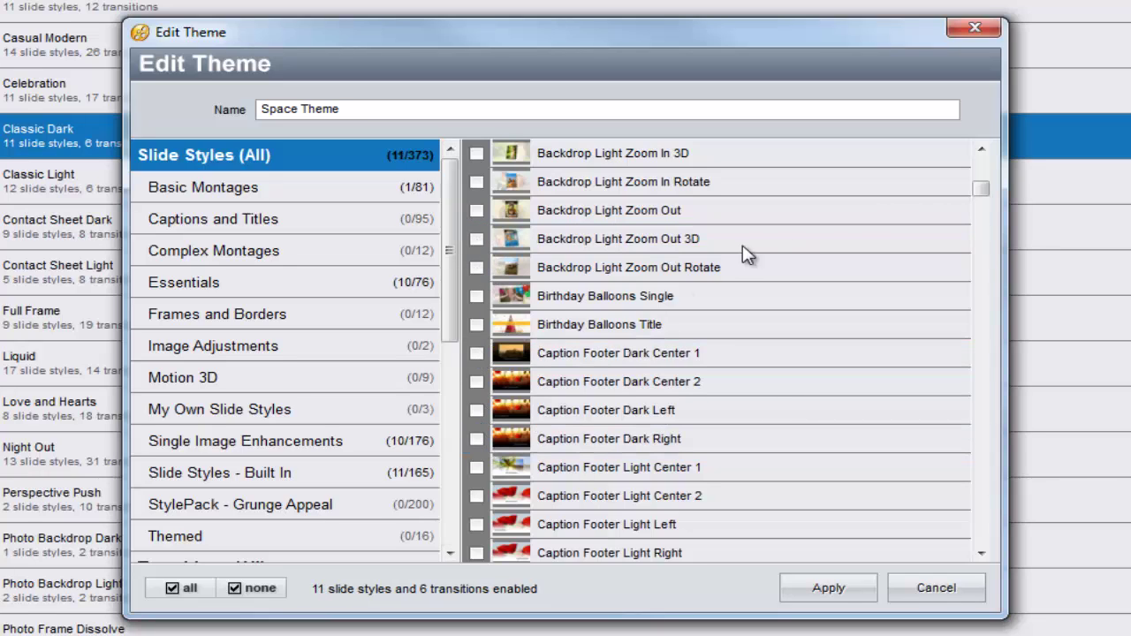
Step: Review the Captions and Titles, Frames and Borders and Essentials styles, then deselect all Basic transitions
left_click_drag(981, 189, 979, 276)
left_click(256, 220)
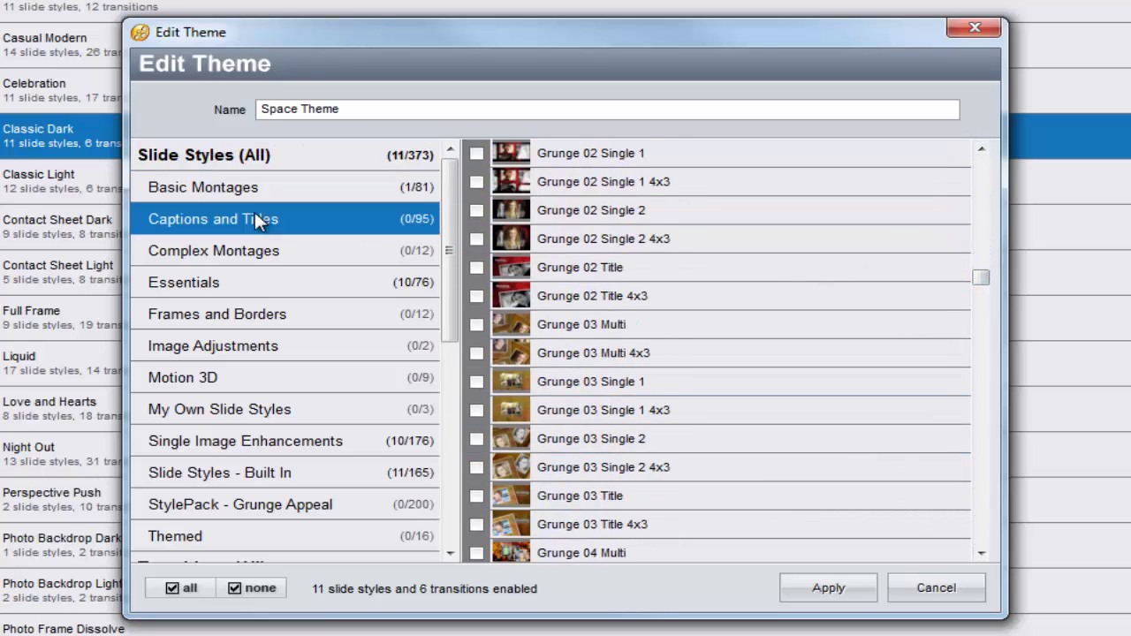
left_click(224, 323)
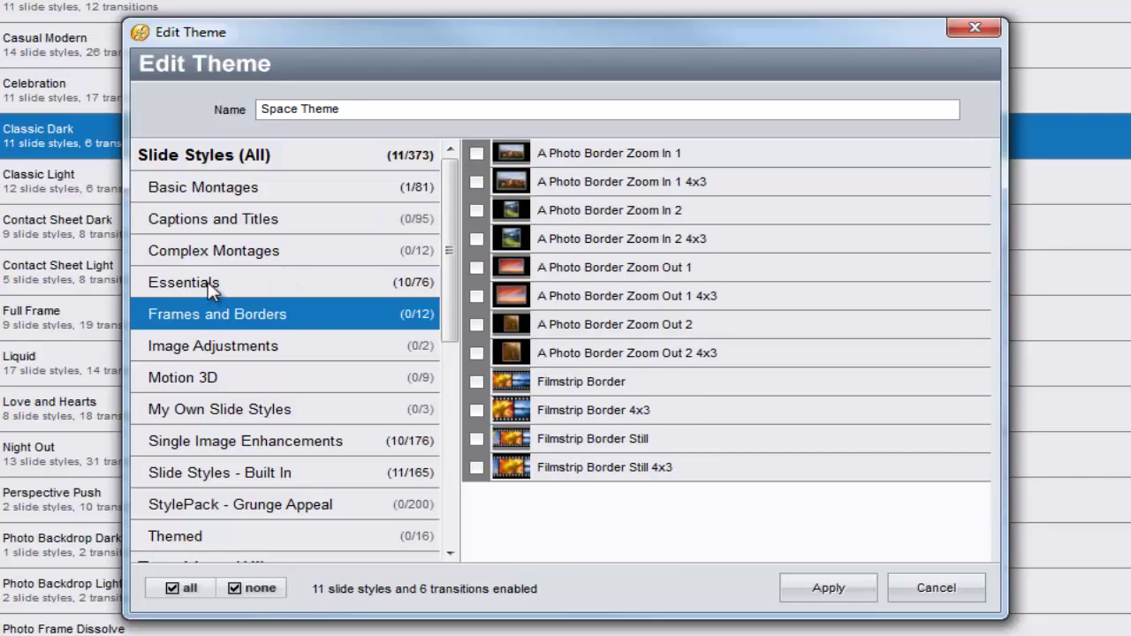
left_click(207, 282)
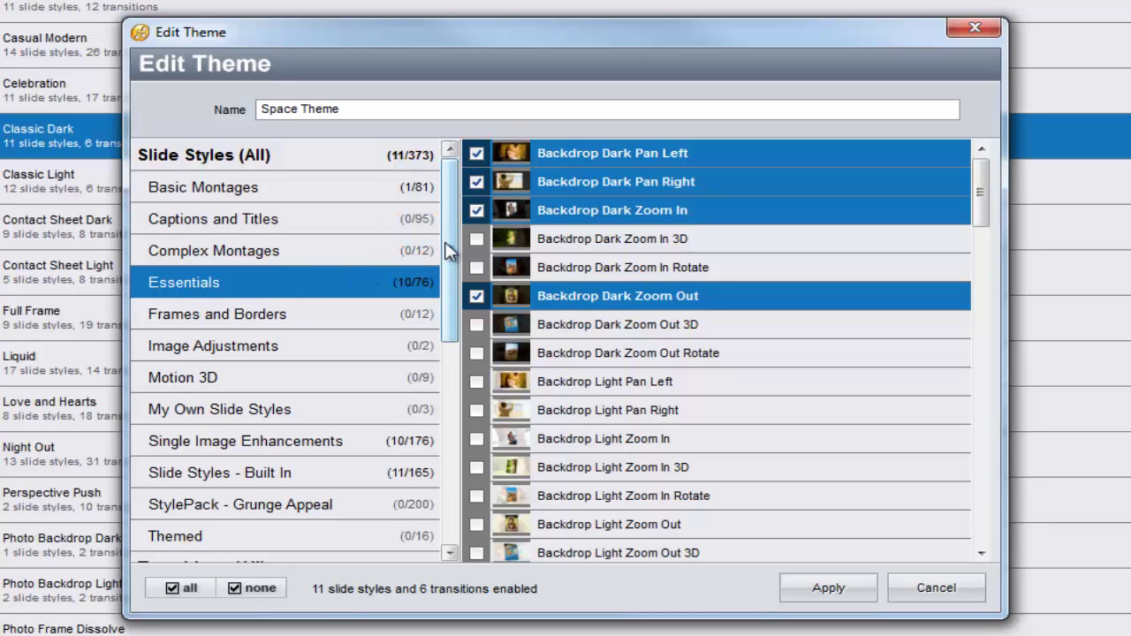
left_click_drag(445, 243, 454, 346)
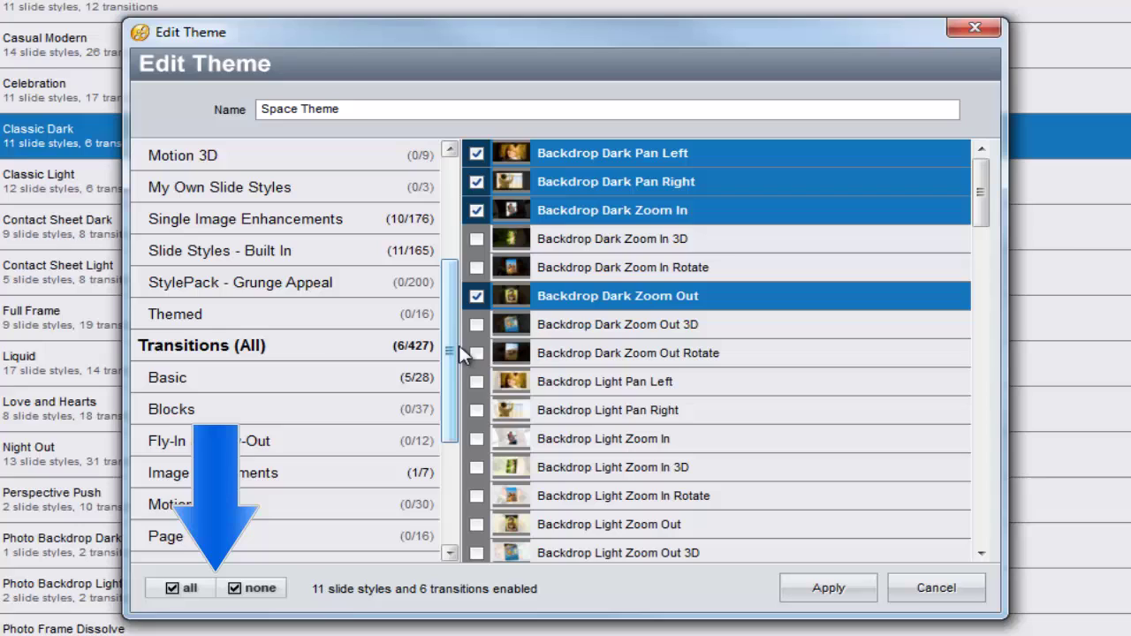
left_click(268, 380)
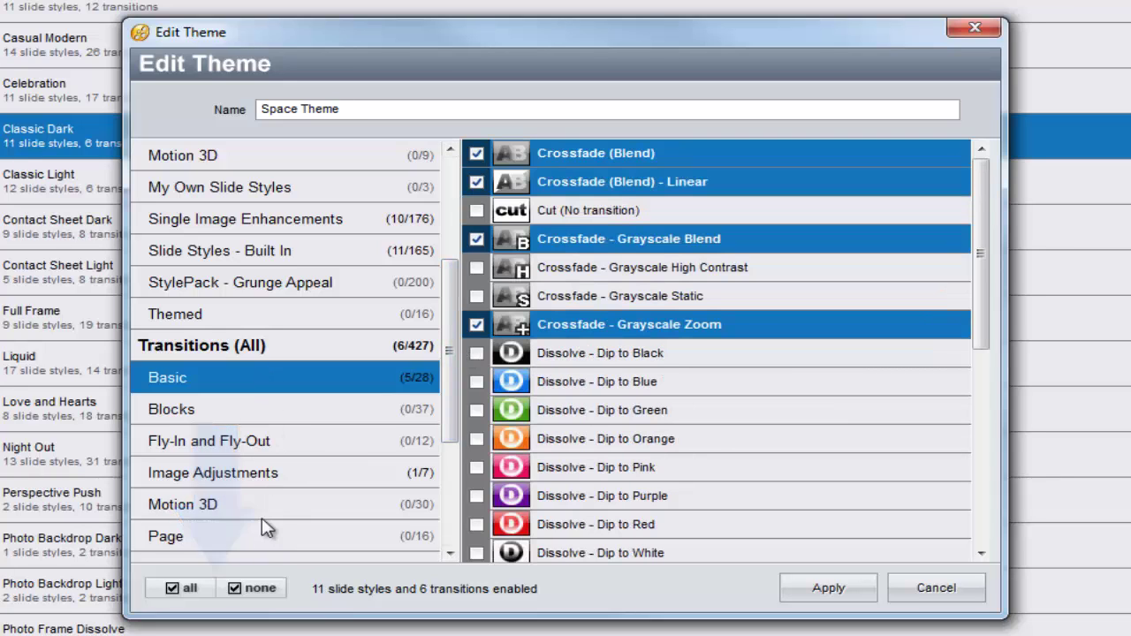
left_click(258, 590)
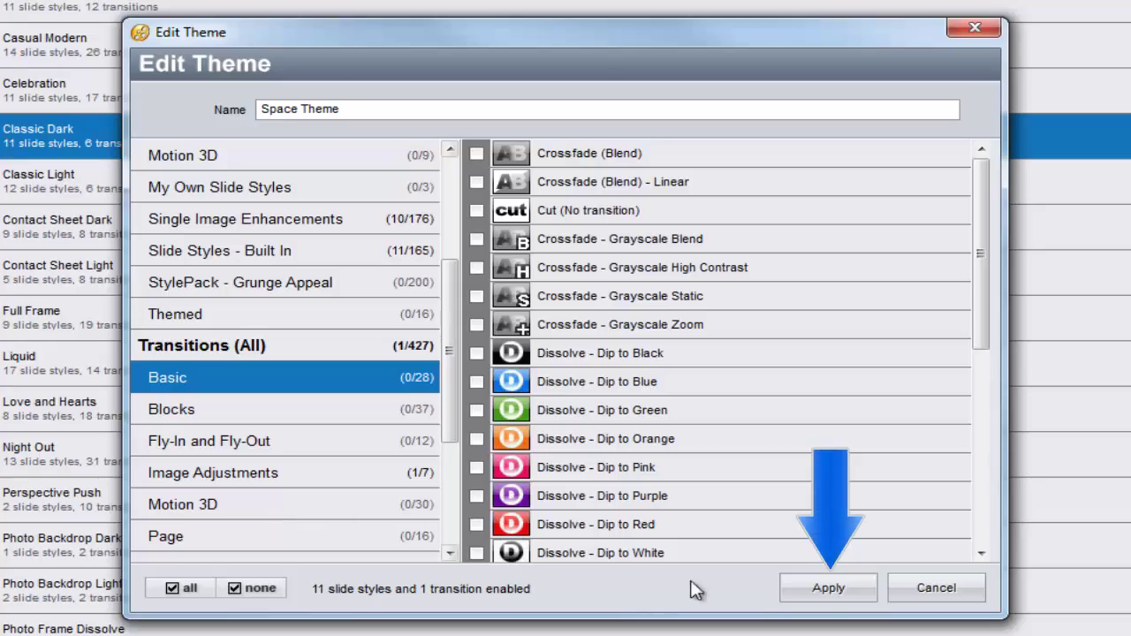
Step: Apply the Space Theme edits and select Space Theme in the themes list
left_click(829, 588)
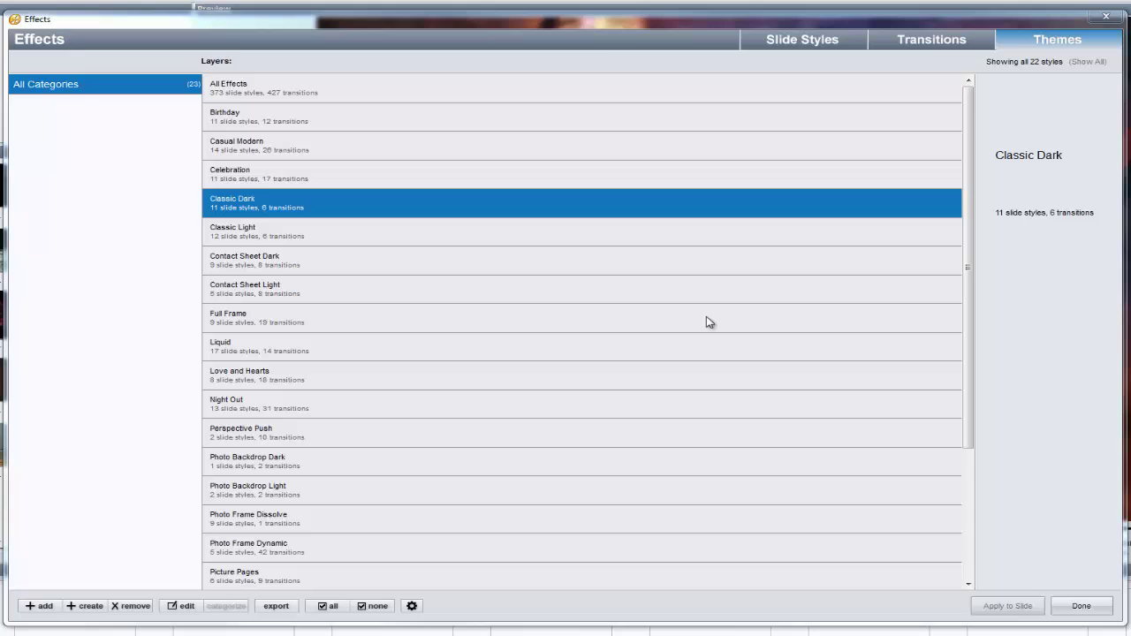
left_click_drag(965, 301, 953, 386)
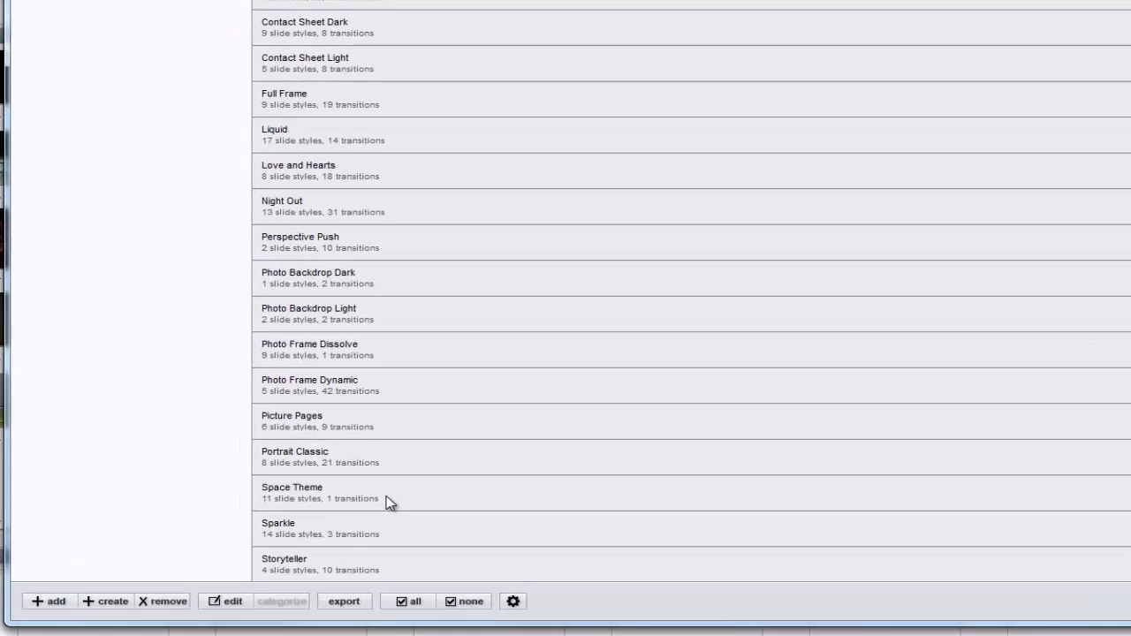
left_click(308, 522)
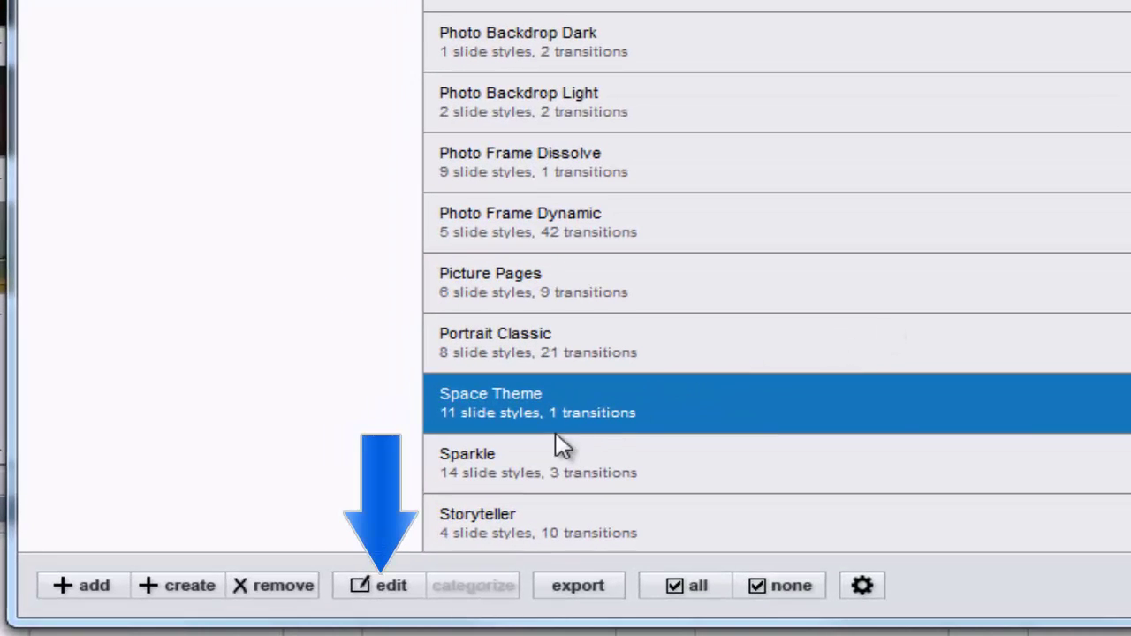
Step: Reopen Space Theme for editing, then select it and request its deletion
left_click(376, 586)
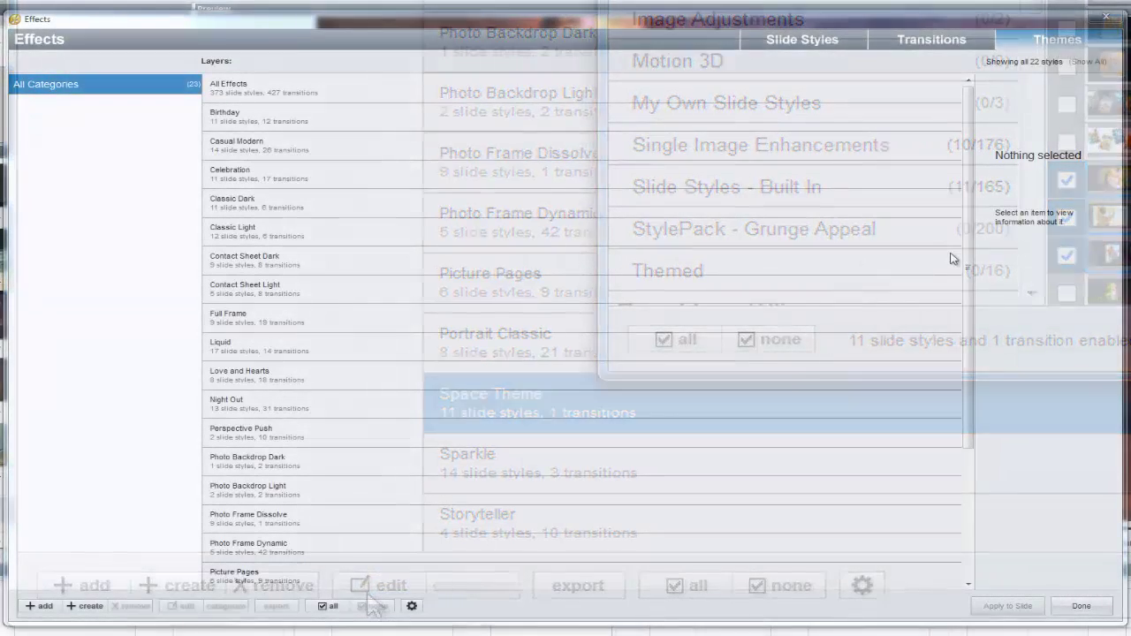
left_click_drag(967, 257, 960, 399)
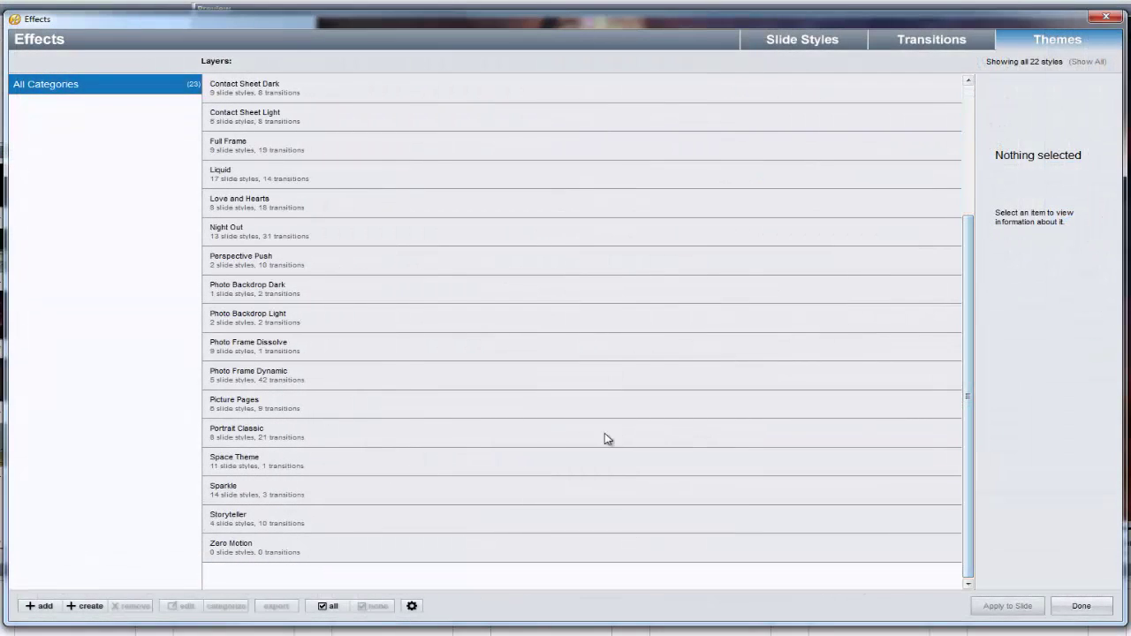
left_click(239, 464)
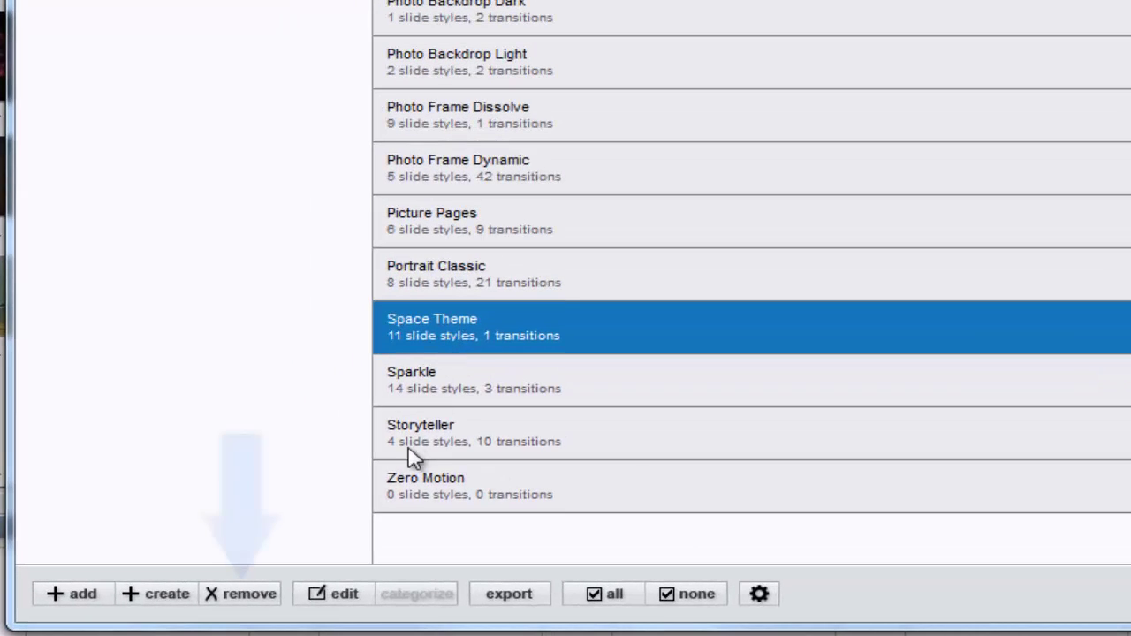
left_click(247, 612)
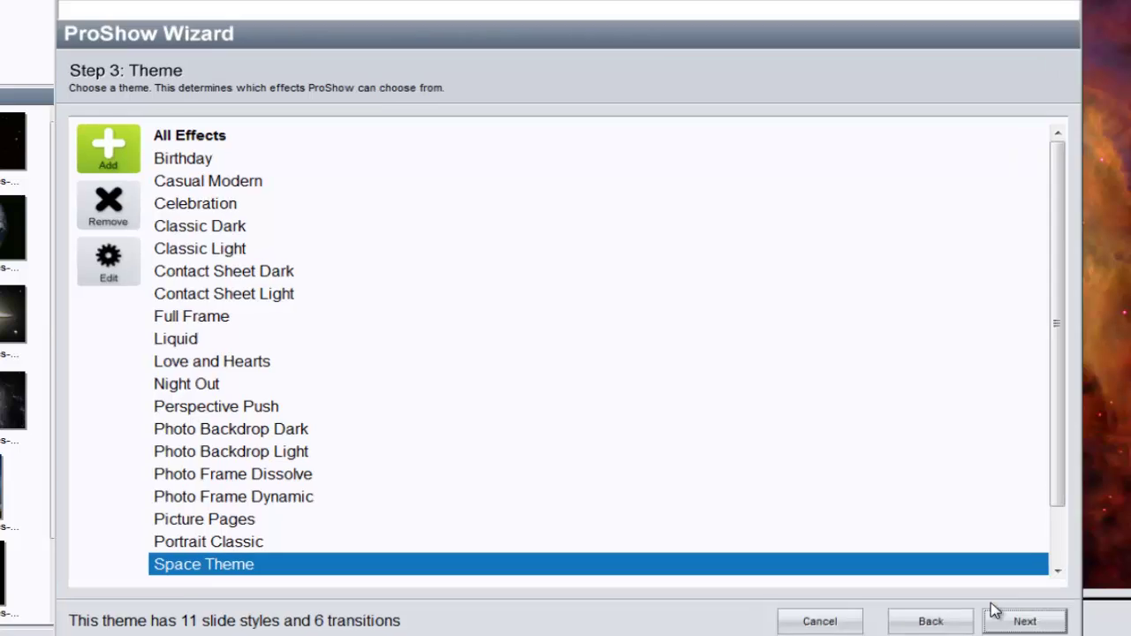
Step: Accept Space Theme in the Wizard and create the slideshow from Final Details
left_click(1003, 603)
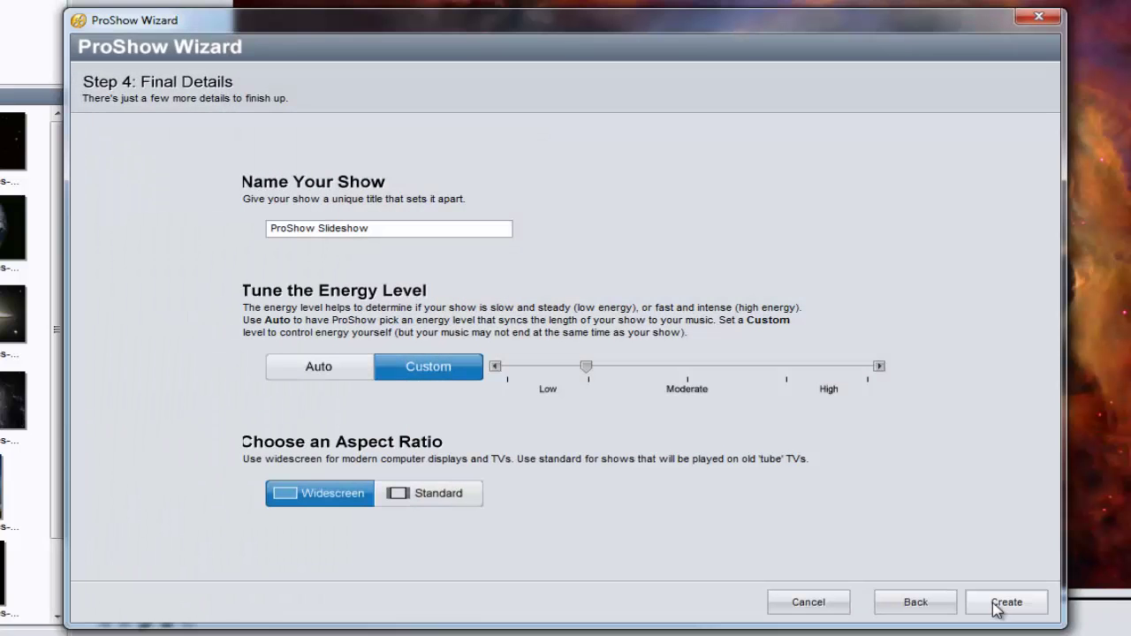
left_click(998, 604)
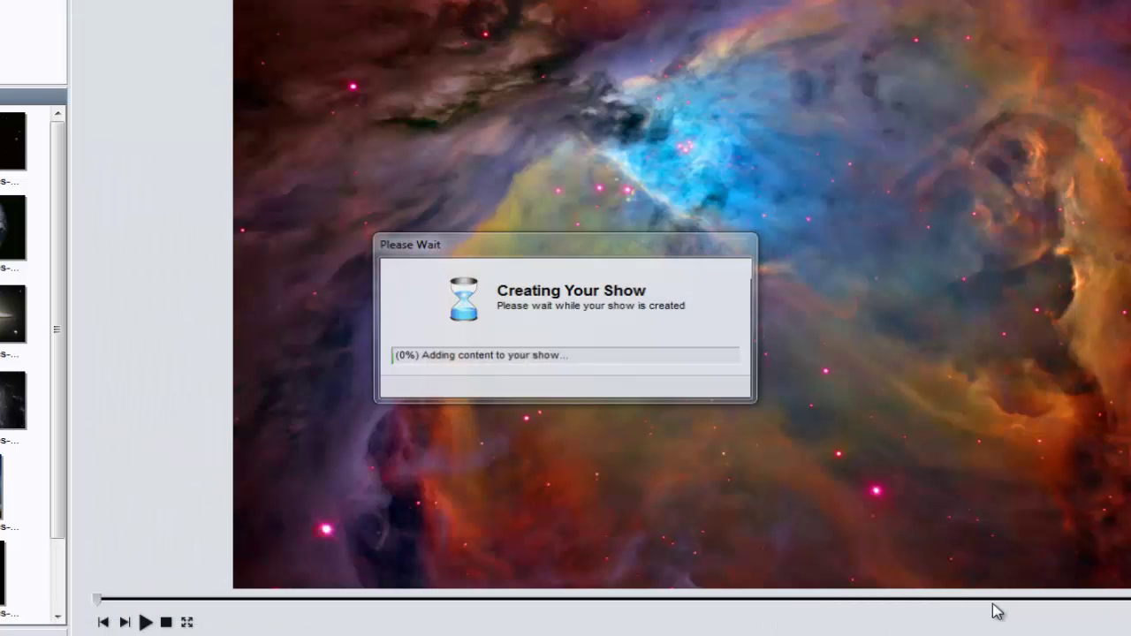